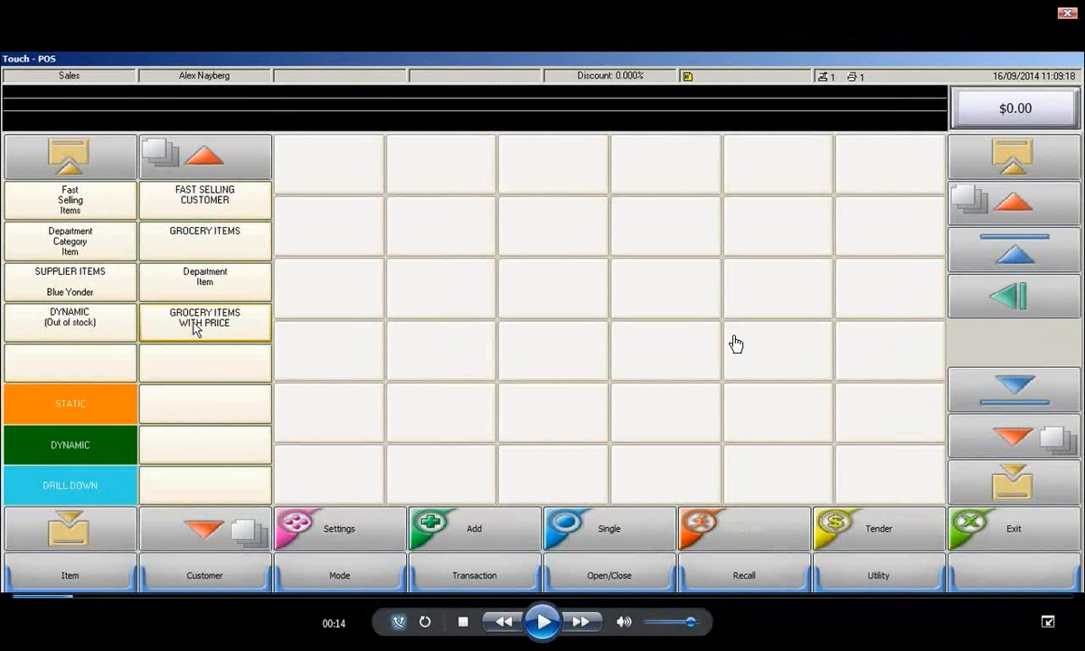
Play the Touch-POS demo video, pausing at 00:21 on the item grid and resuming playback from there
{"action": "left_click", "coordinate": [544, 622]}
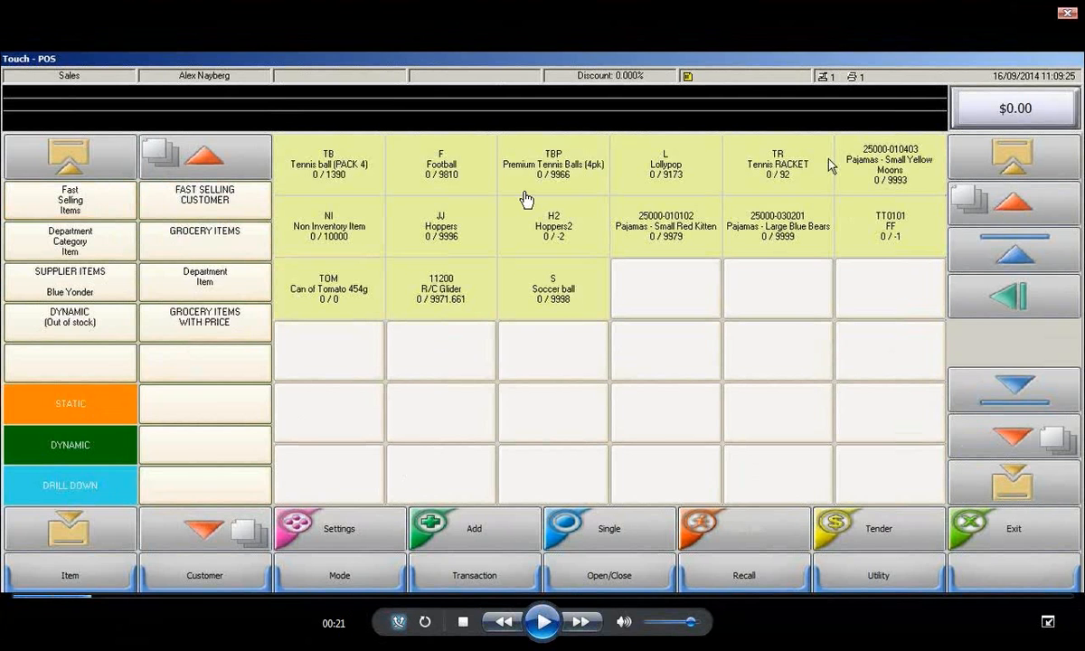
{"action": "left_click", "coordinate": [543, 622]}
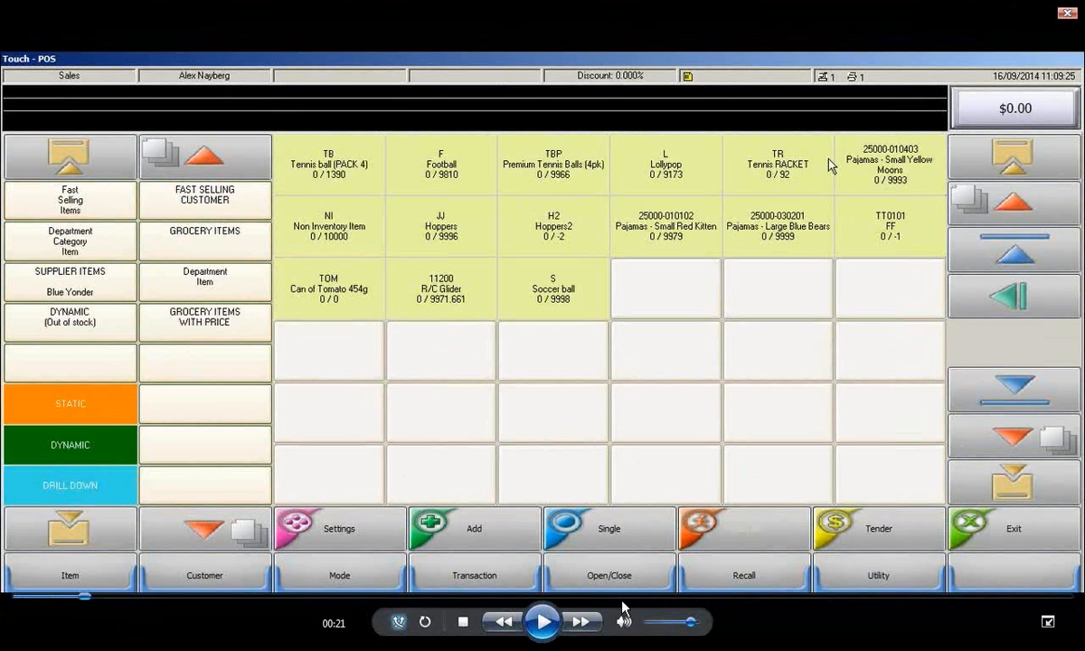
{"action": "left_click", "coordinate": [545, 626]}
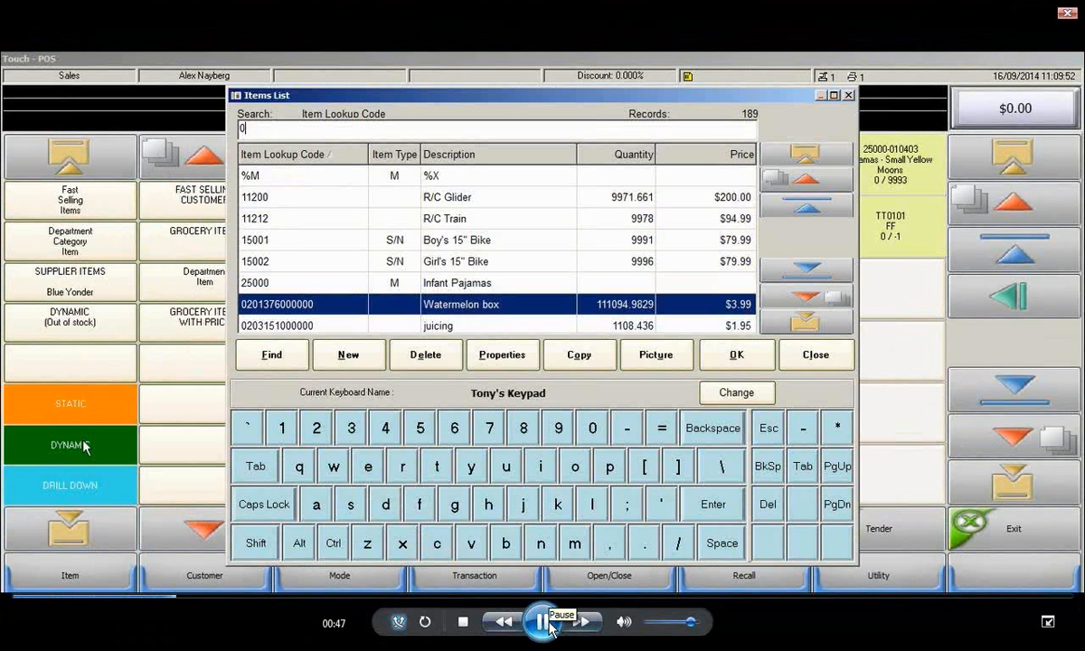
Skip the demo video forward in short jumps through the item lookup to just past 01:00
{"action": "left_click", "coordinate": [201, 597]}
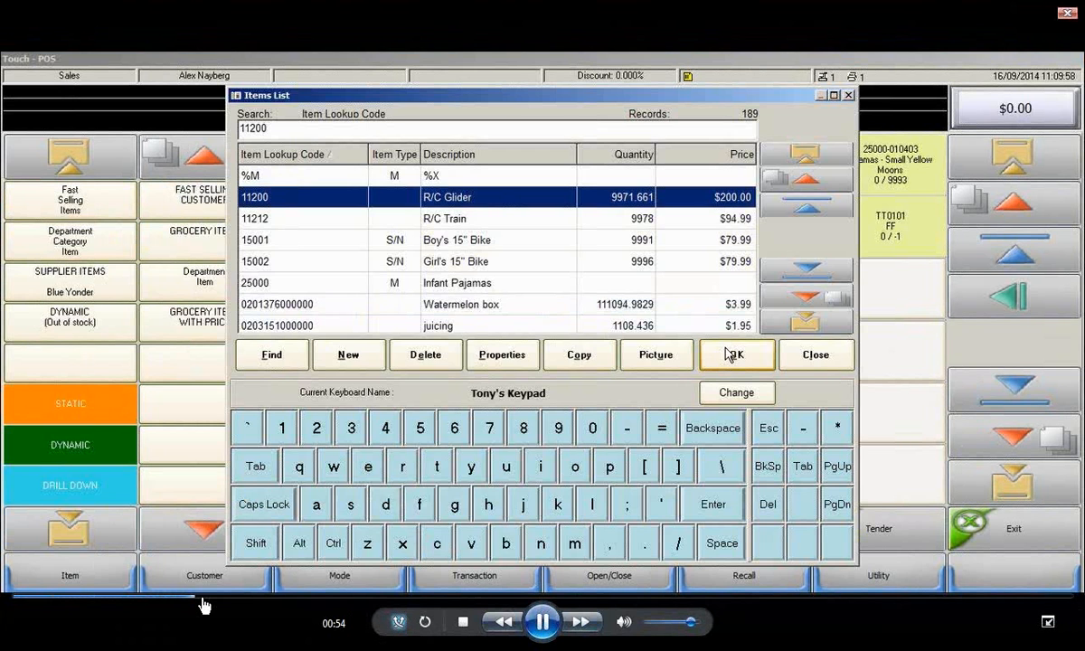
{"action": "left_click", "coordinate": [209, 597]}
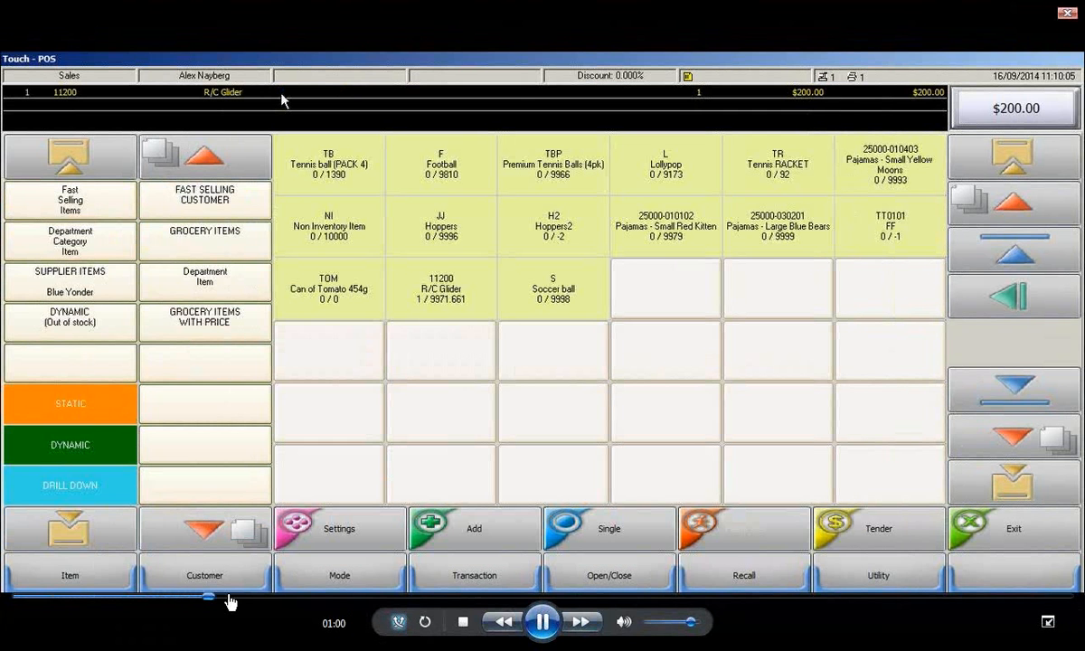
{"action": "left_click", "coordinate": [228, 597]}
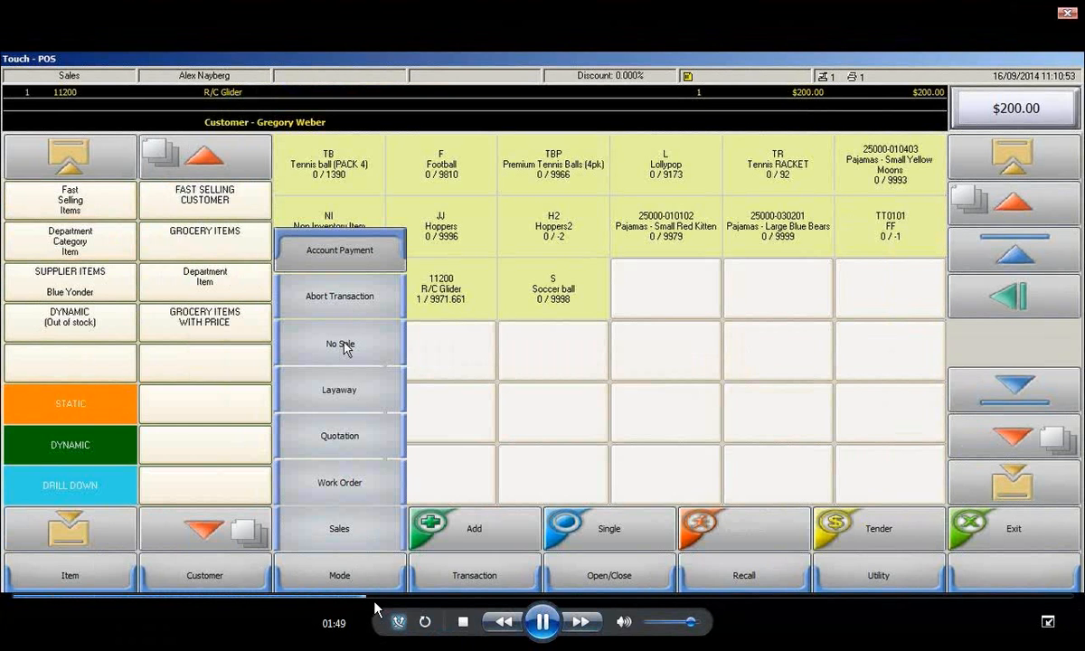
Skip the demo video forward through the No Sale, transaction and recall sections to about 02:55
{"action": "left_click", "coordinate": [378, 607]}
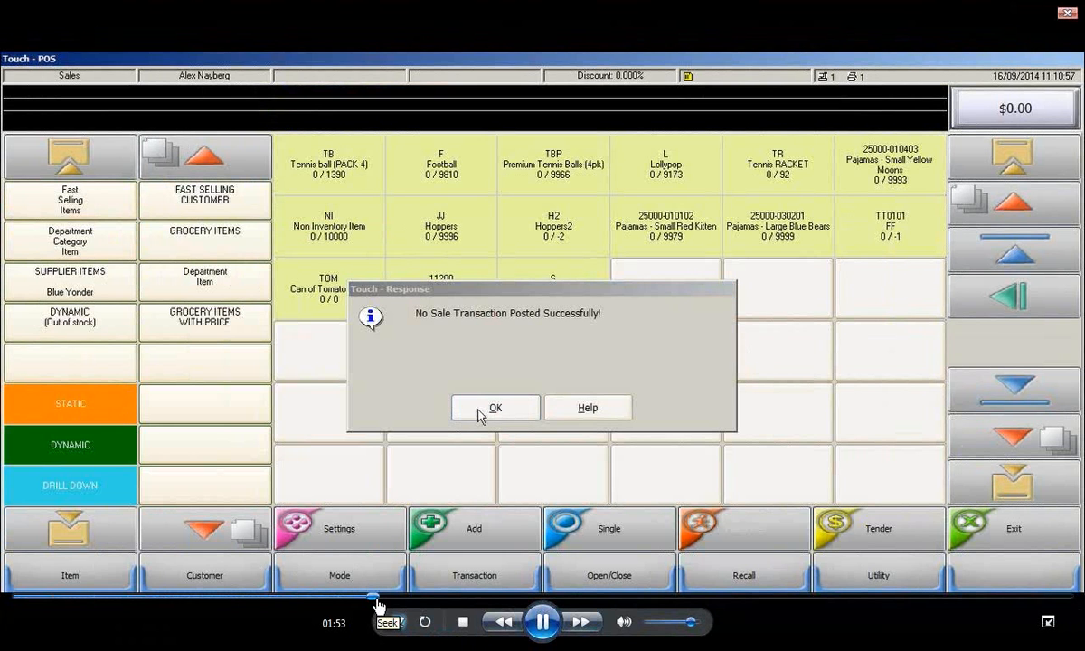
{"action": "left_click", "coordinate": [378, 608]}
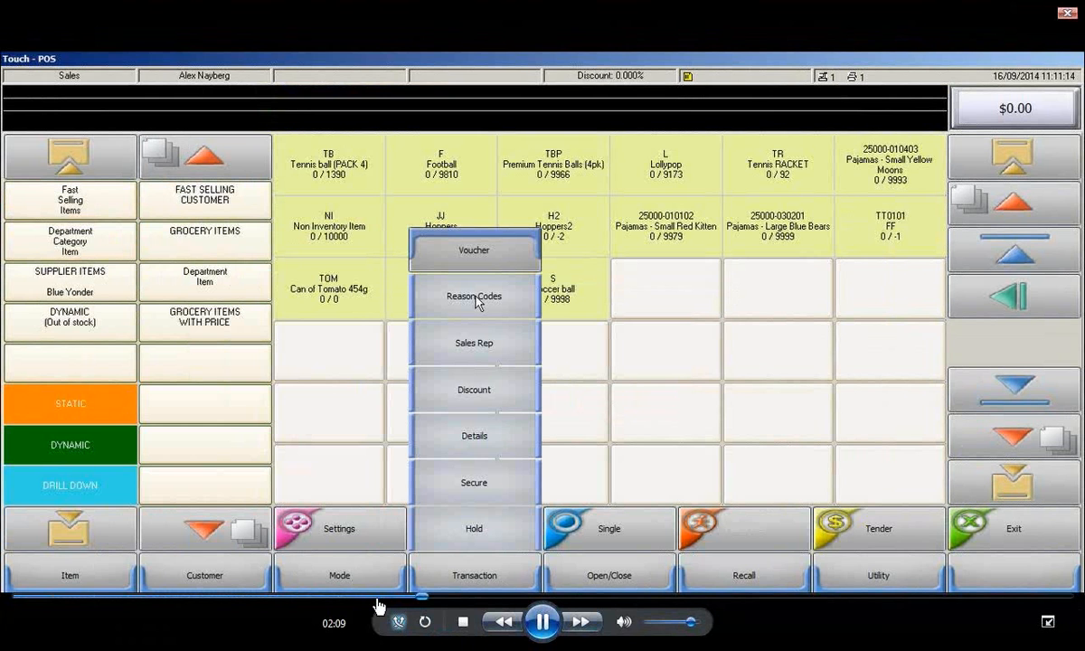
{"action": "left_click", "coordinate": [462, 597]}
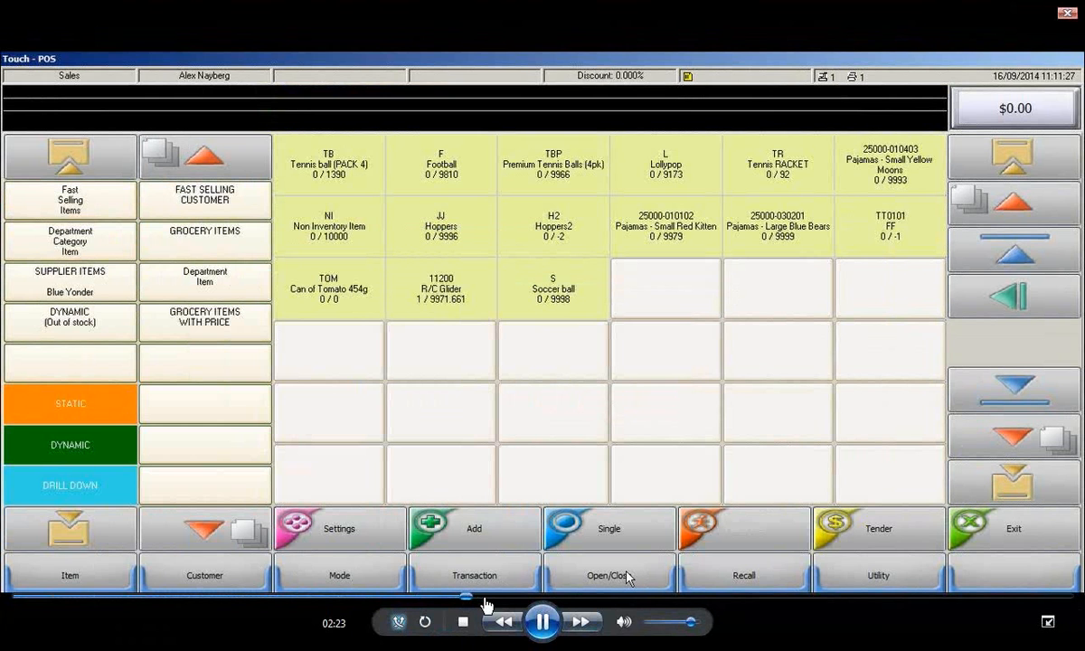
{"action": "left_click", "coordinate": [488, 597]}
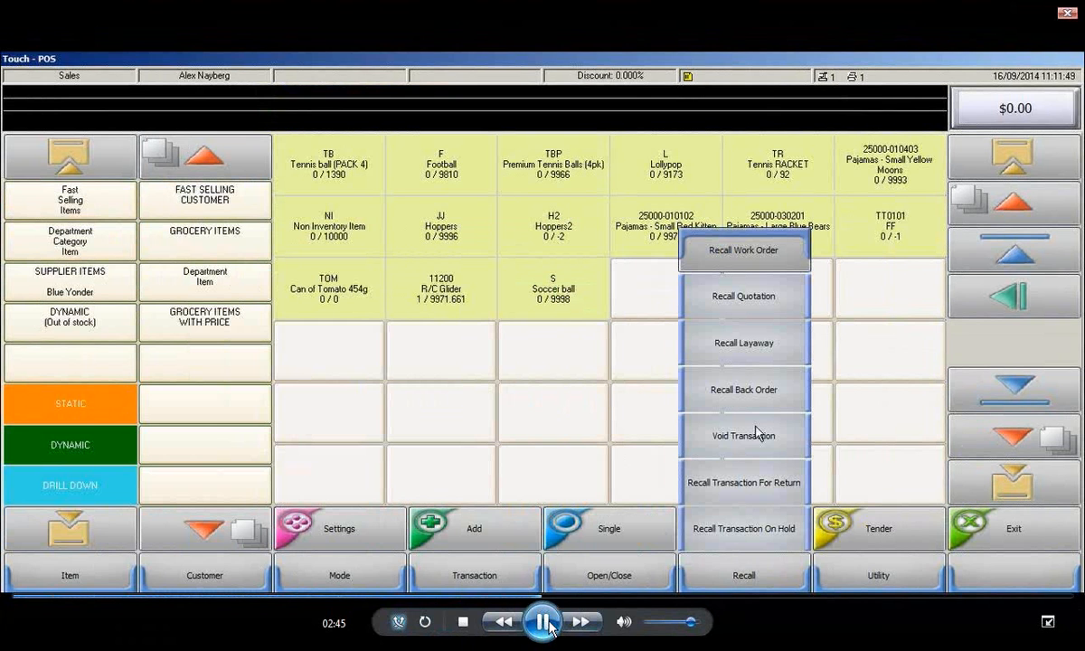
{"action": "left_click", "coordinate": [568, 604]}
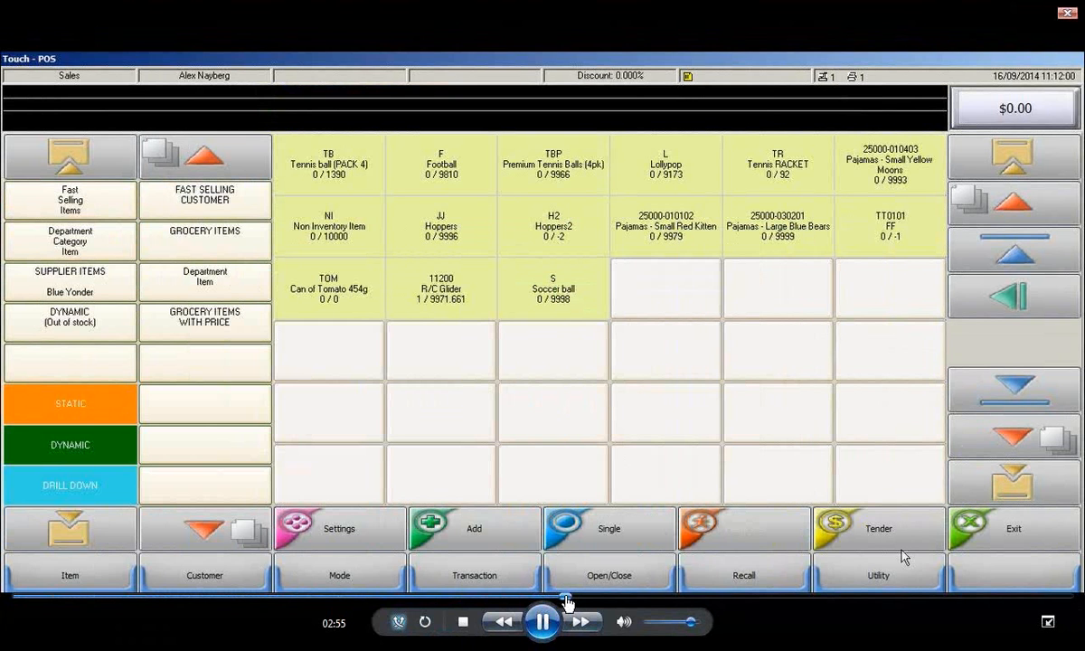
Pause and resume the demo video at about 02:55 and at the Football and Lollypop sale lines around 03:23
{"action": "left_click", "coordinate": [543, 621]}
{"action": "left_click", "coordinate": [542, 621]}
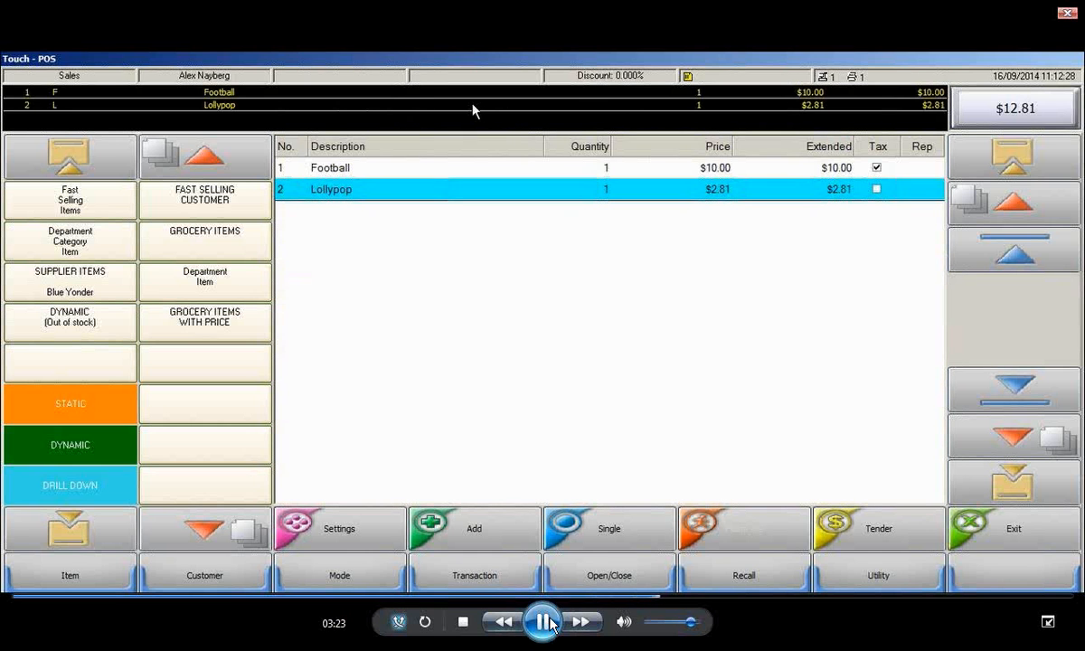
{"action": "left_click", "coordinate": [547, 624]}
{"action": "left_click", "coordinate": [544, 622]}
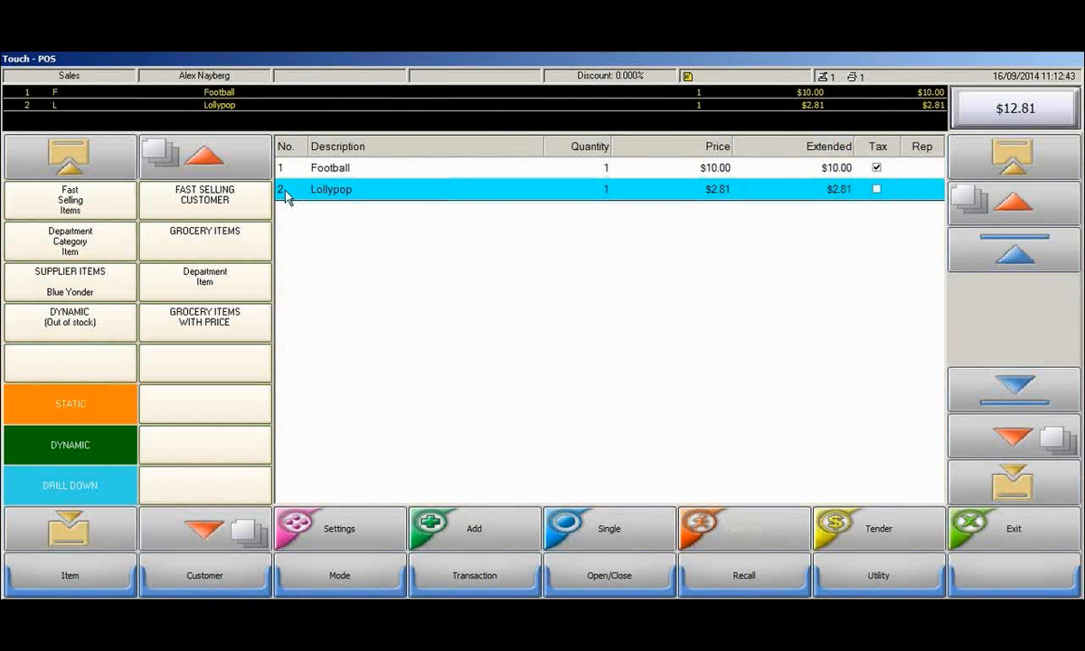
Skip the demo video forward in short jumps through the description and quantity edits of the Football line
{"action": "left_click", "coordinate": [732, 597]}
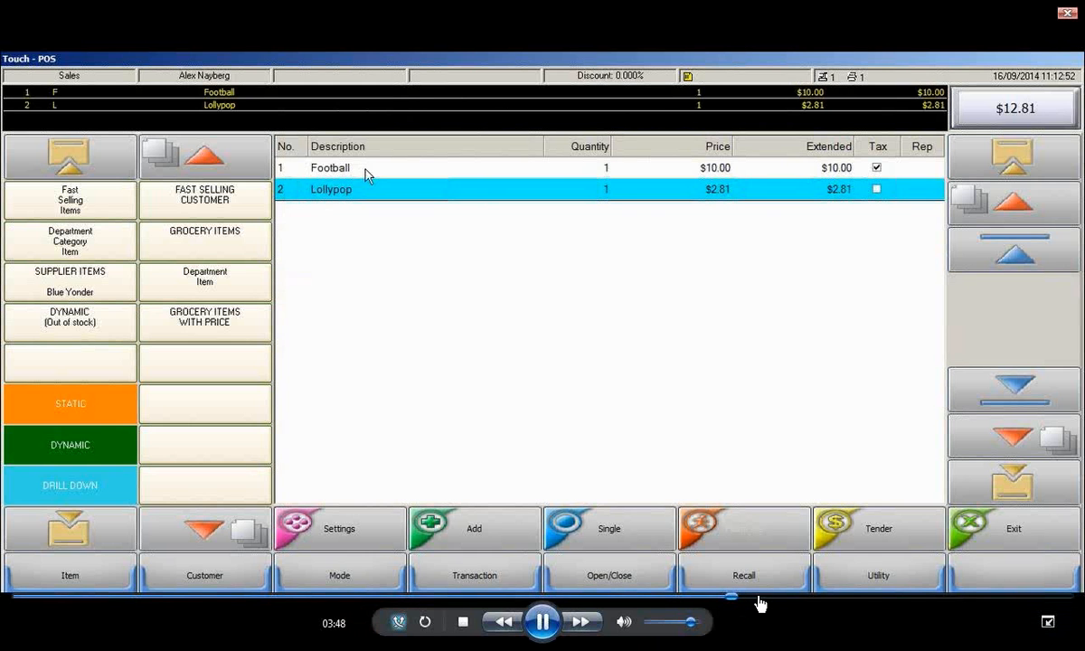
{"action": "left_click", "coordinate": [756, 598]}
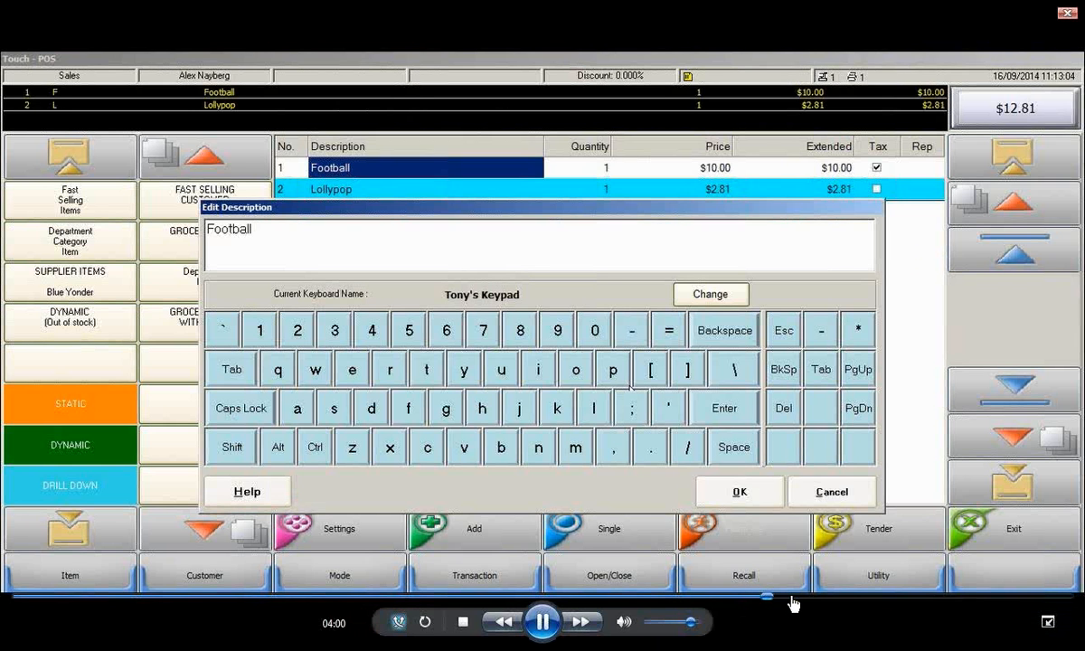
{"action": "left_click", "coordinate": [793, 597]}
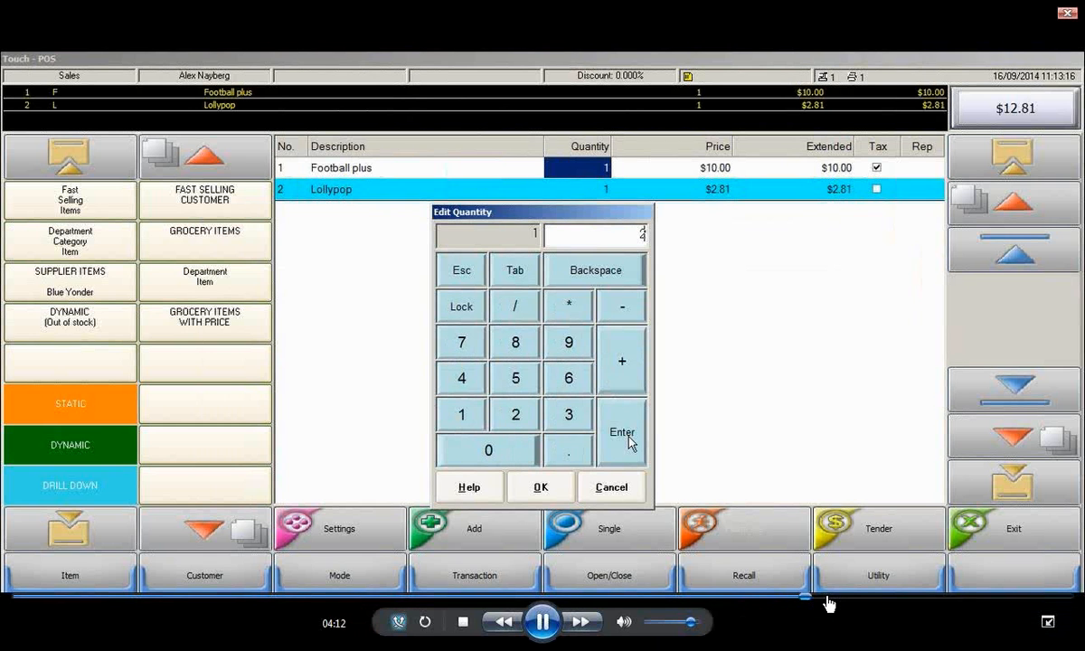
{"action": "left_click", "coordinate": [828, 599]}
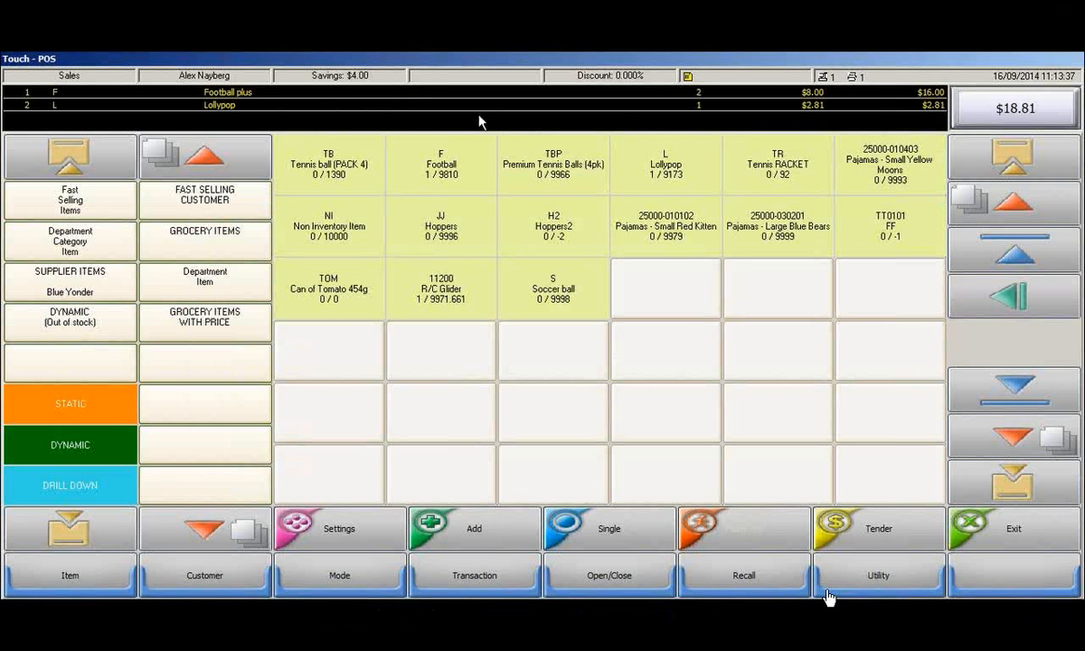
{"action": "mouse_move", "coordinate": [807, 611]}
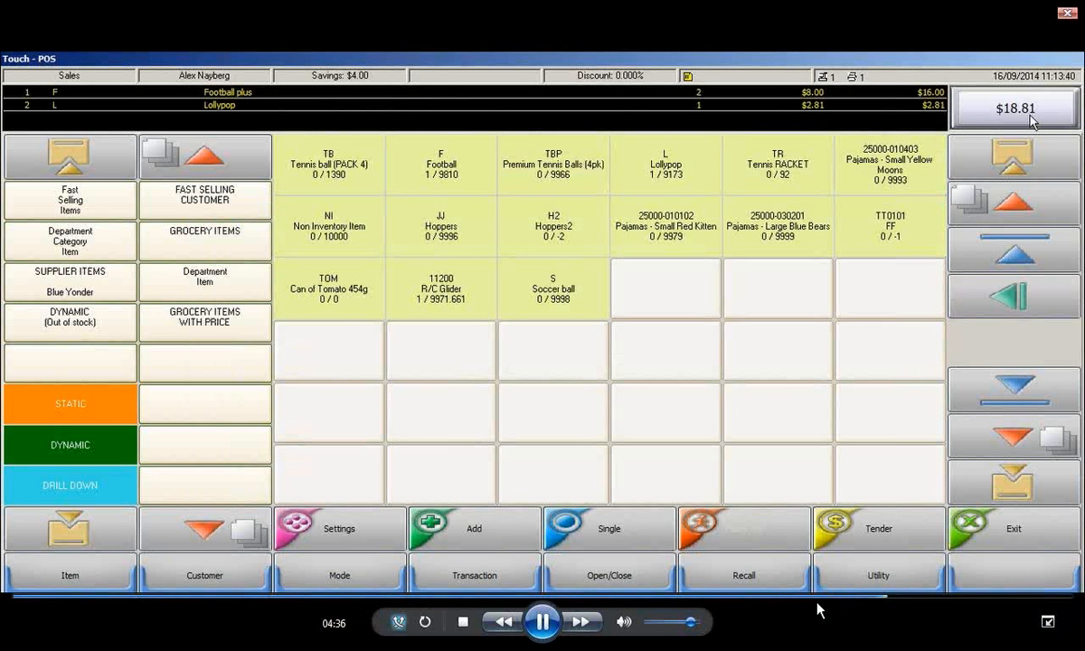
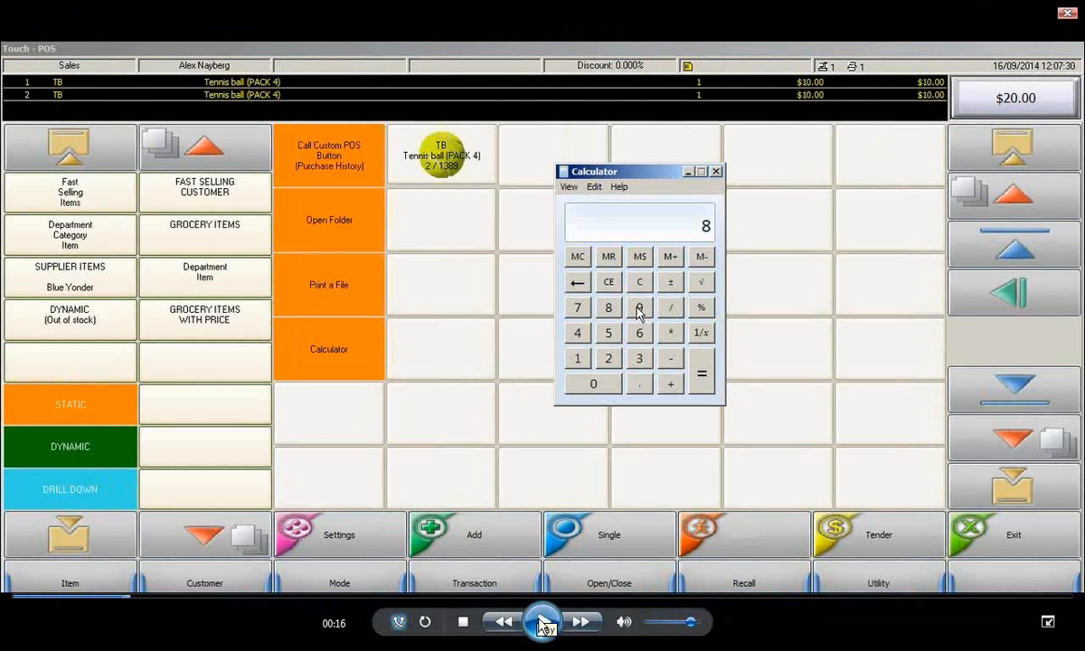
Resume the demo video from 00:16, skip forward in short jumps to about 00:53, and pause on the Touch section of RR RMS Utility Store
{"action": "left_click", "coordinate": [543, 622]}
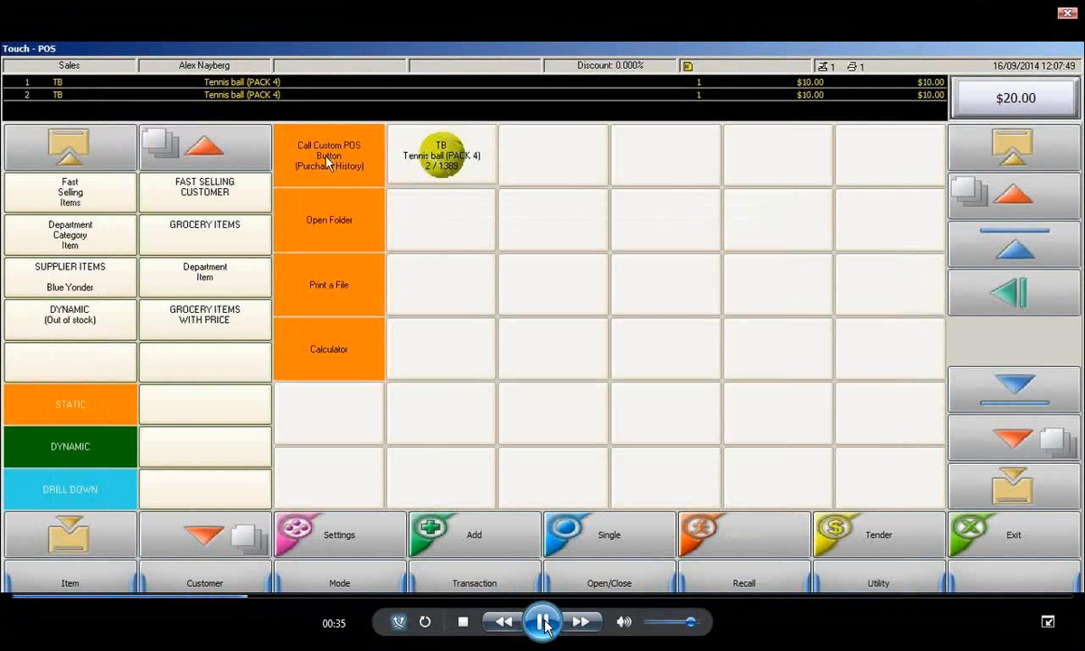
{"action": "left_click", "coordinate": [316, 597]}
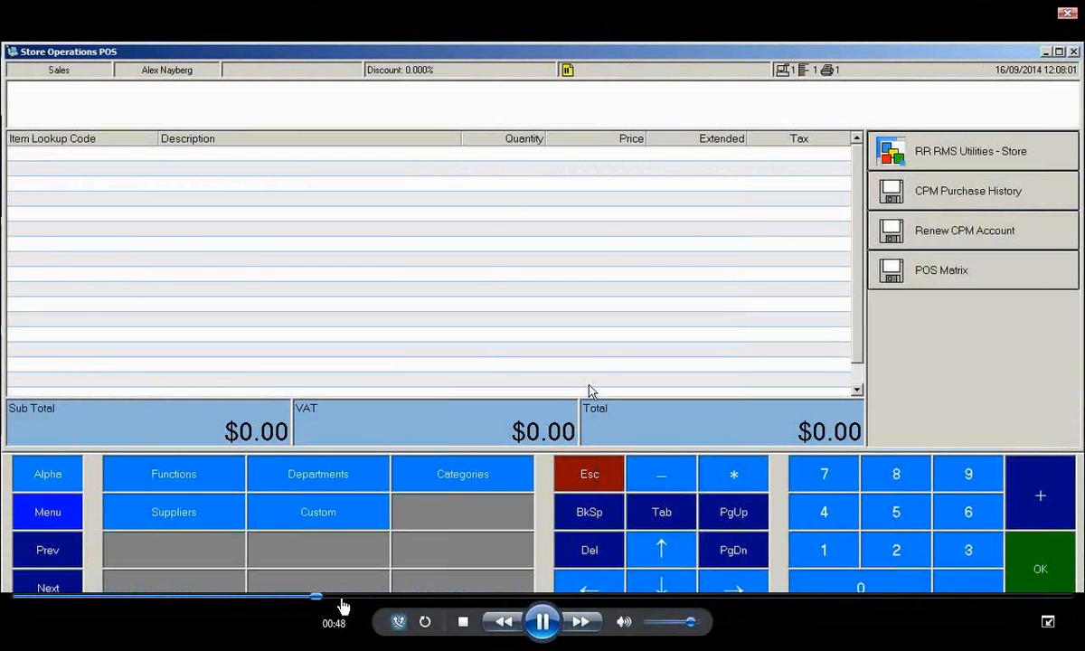
{"action": "left_click", "coordinate": [357, 597]}
{"action": "left_click", "coordinate": [542, 622]}
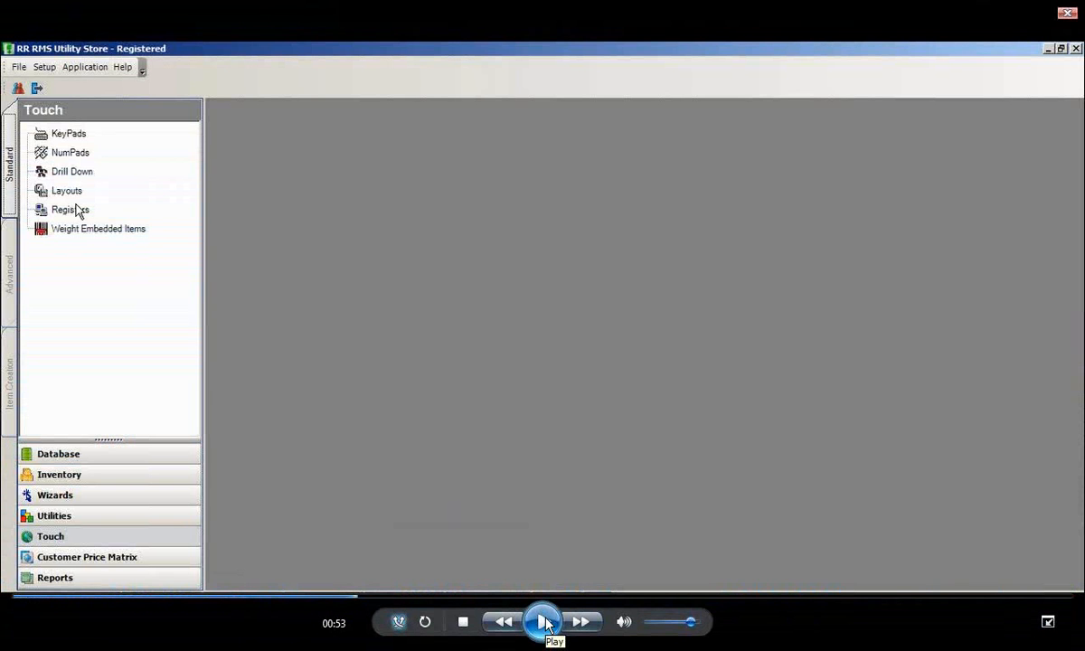
Resume the demo video from 00:53, skip forward from about 02:18, and play the tennis ball sale from about 02:39
{"action": "left_click", "coordinate": [542, 621]}
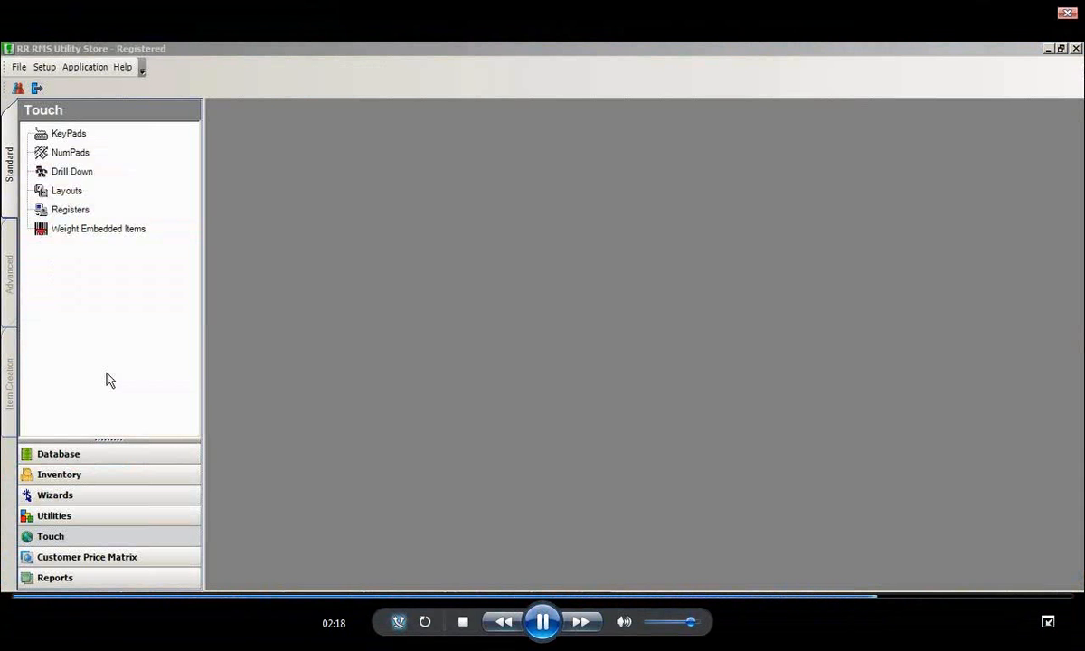
{"action": "left_click", "coordinate": [927, 597]}
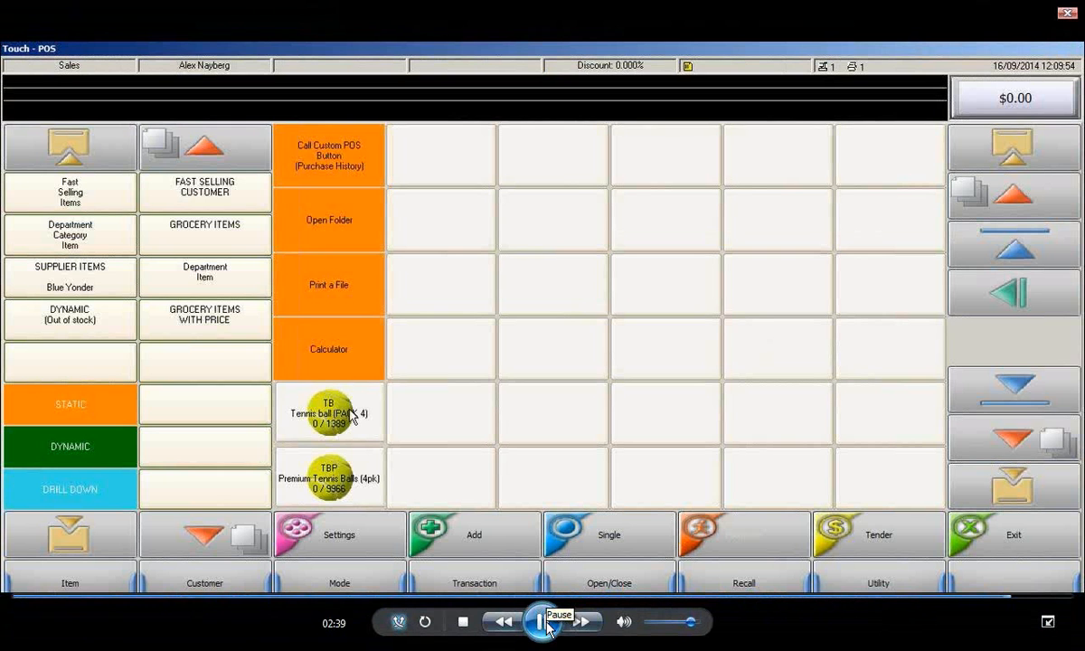
{"action": "left_click", "coordinate": [547, 624]}
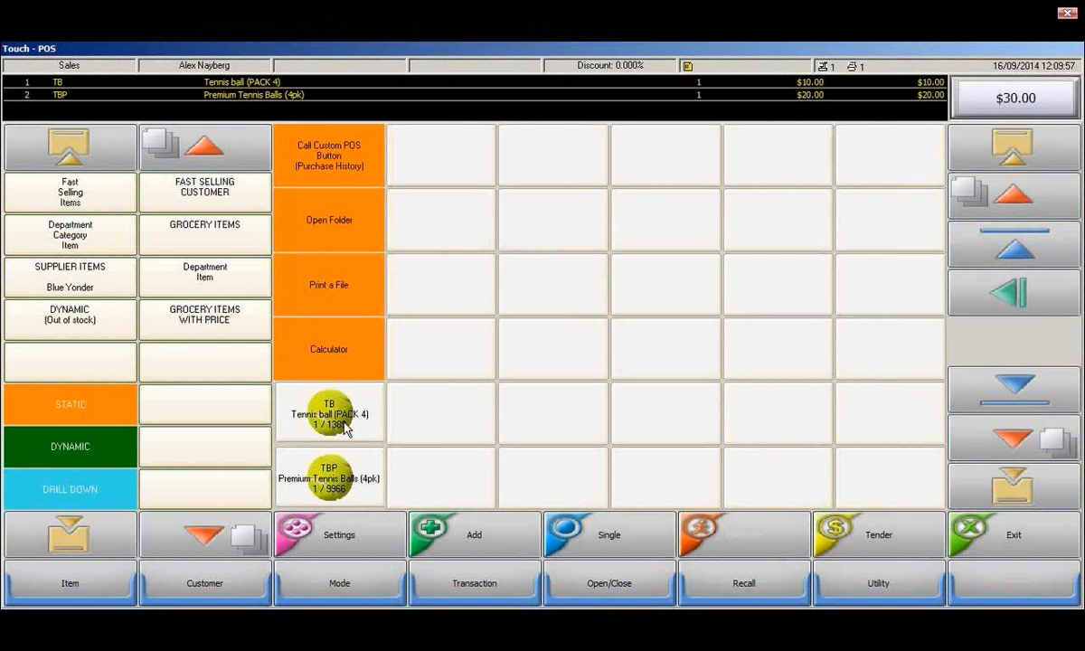
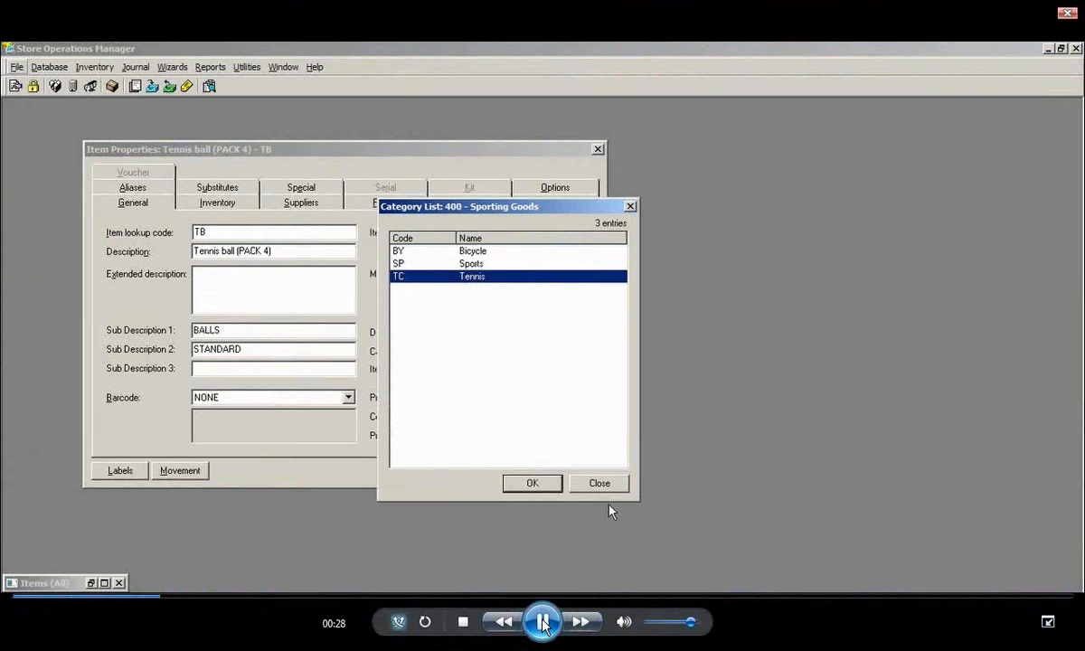
Play the tennis ball's category and sub description demo and pause at 00:32 on the Item Properties
{"action": "left_click", "coordinate": [533, 483]}
{"action": "double_click", "coordinate": [254, 334]}
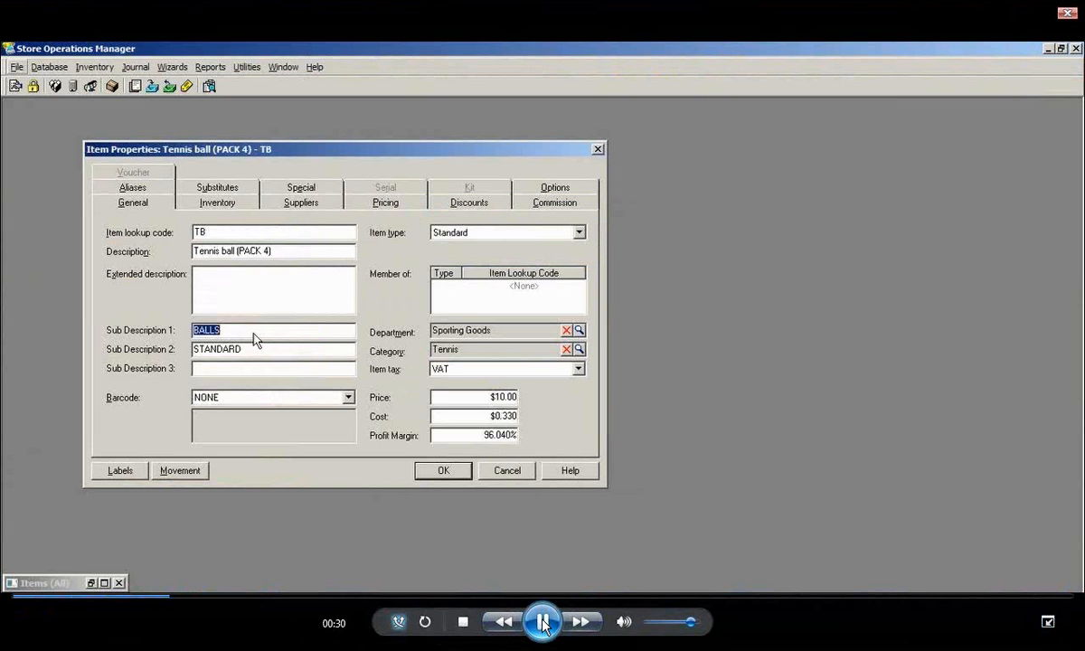
{"action": "left_click", "coordinate": [543, 622]}
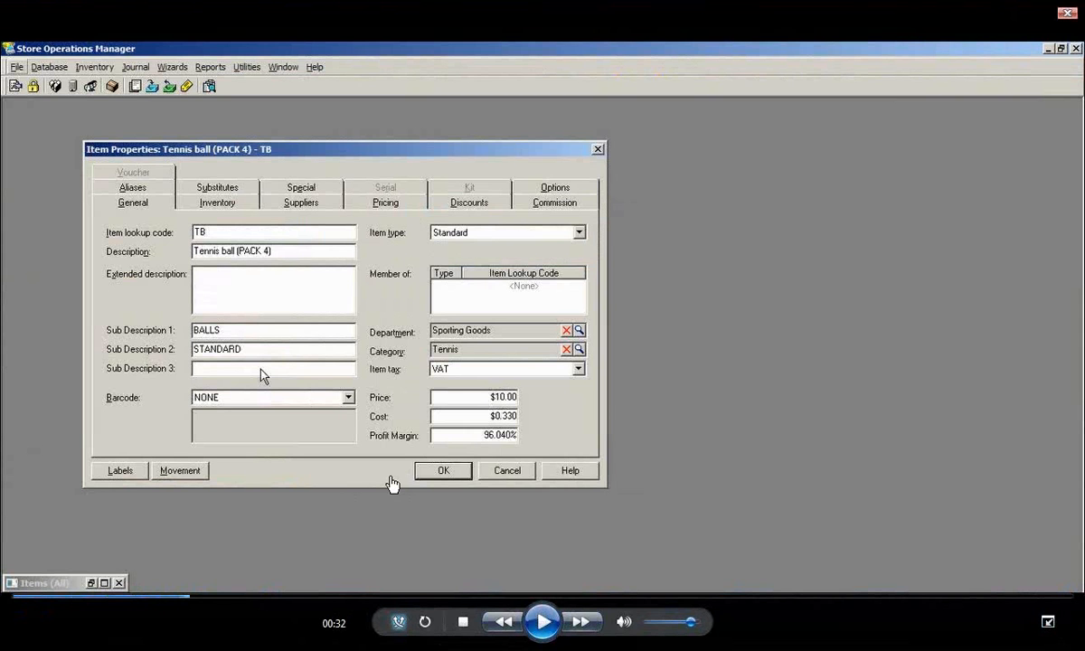
Resume the demo video from 00:32 and skip forward from 01:04 through the TB2 item copy to the Touch-POS drill-down at about 01:30
{"action": "left_click", "coordinate": [543, 622]}
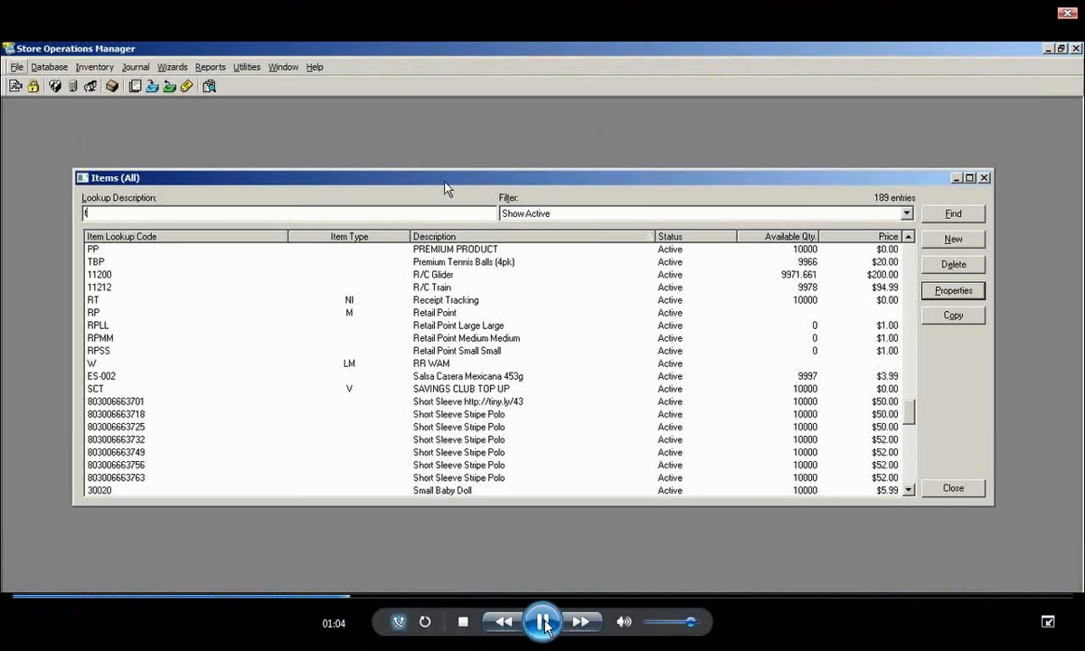
{"action": "left_click", "coordinate": [409, 596]}
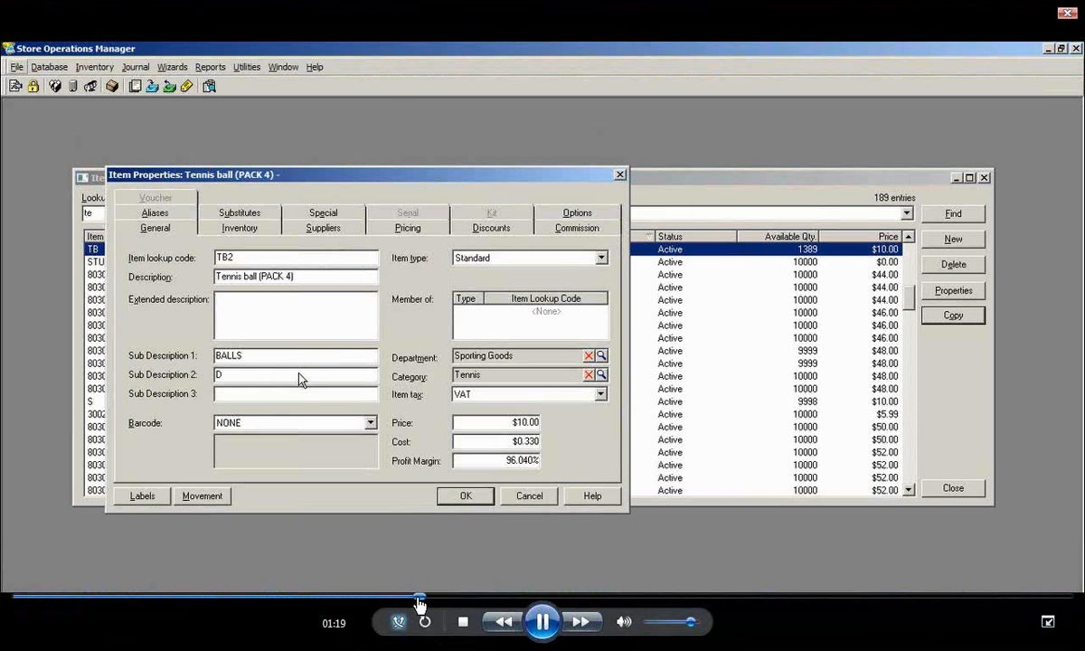
{"action": "left_click", "coordinate": [480, 597]}
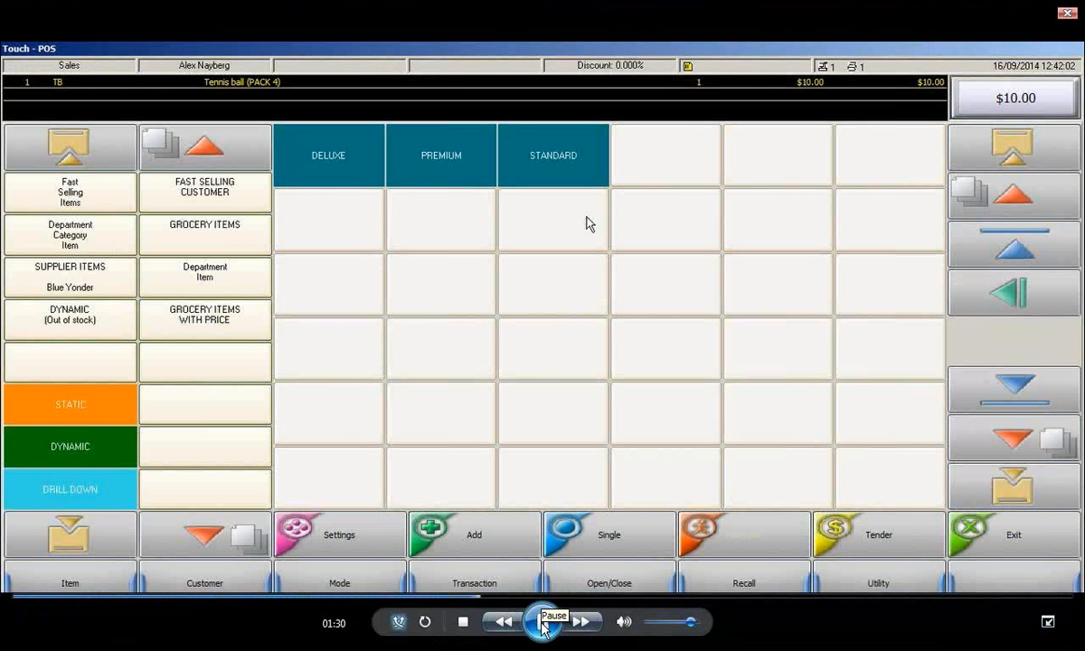
Pause briefly on the DELUXE, PREMIUM and STANDARD choices, then play the TB2 sale and pause at 01:44
{"action": "left_click", "coordinate": [542, 622]}
{"action": "left_click", "coordinate": [543, 622]}
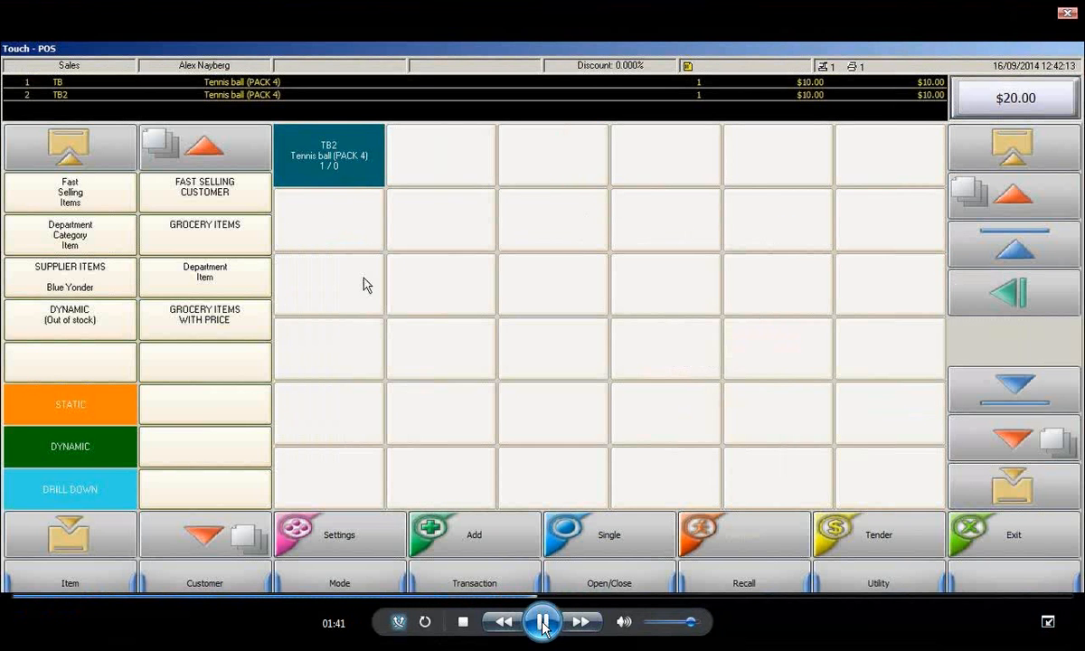
{"action": "left_click", "coordinate": [542, 622]}
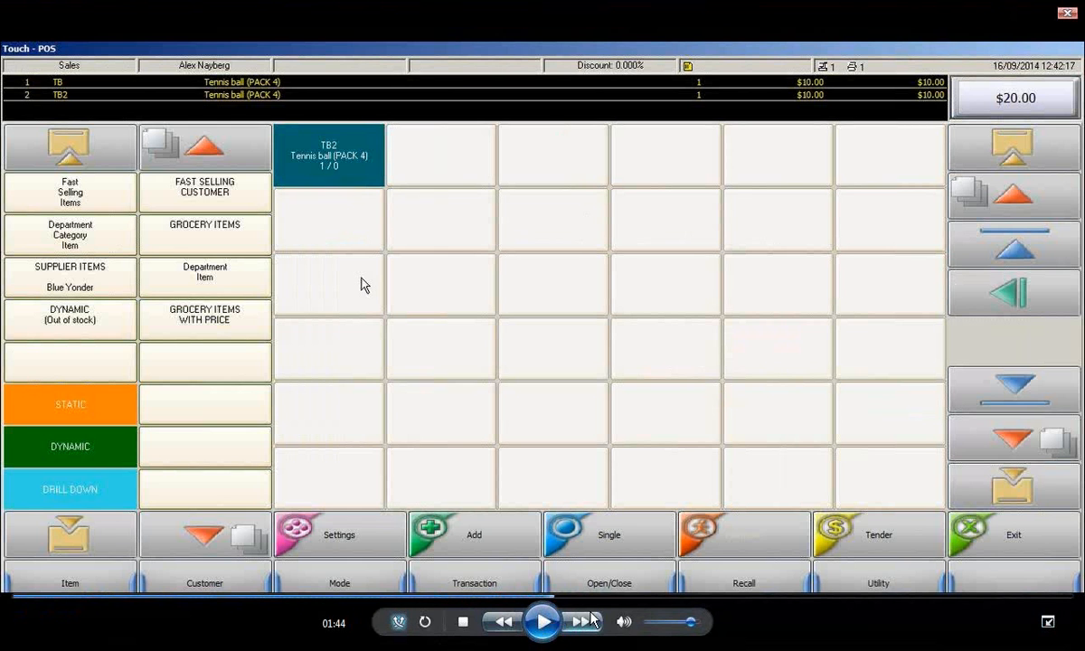
Skip the demo video to 02:00, play it, and pause at 02:59 on the TonyAllItems drill-down definition
{"action": "left_click", "coordinate": [625, 596]}
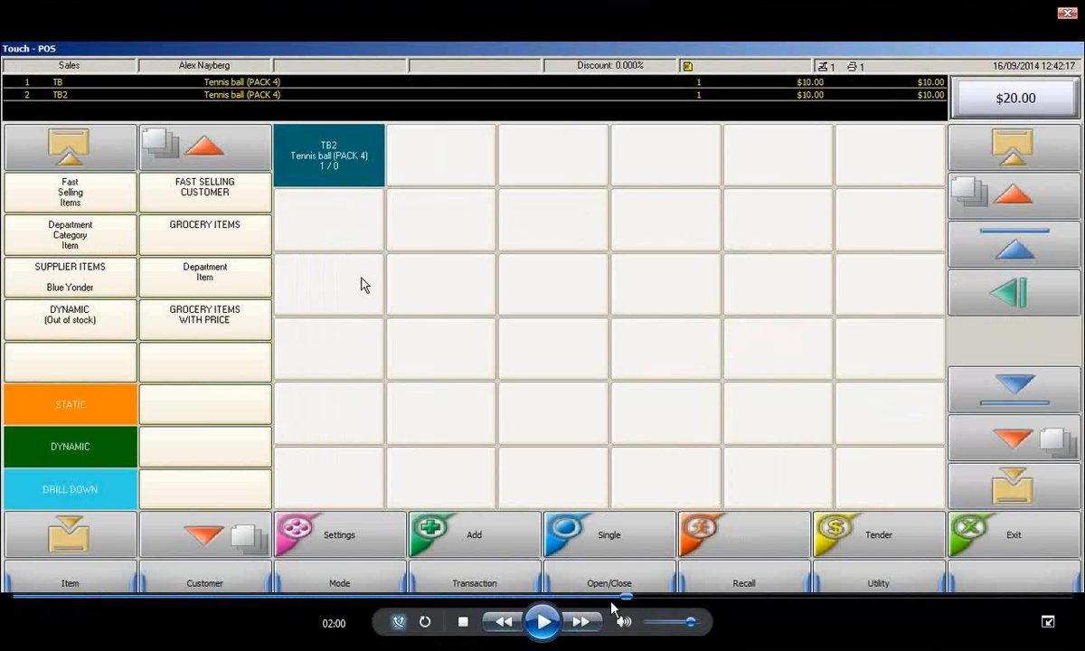
{"action": "left_click", "coordinate": [539, 628]}
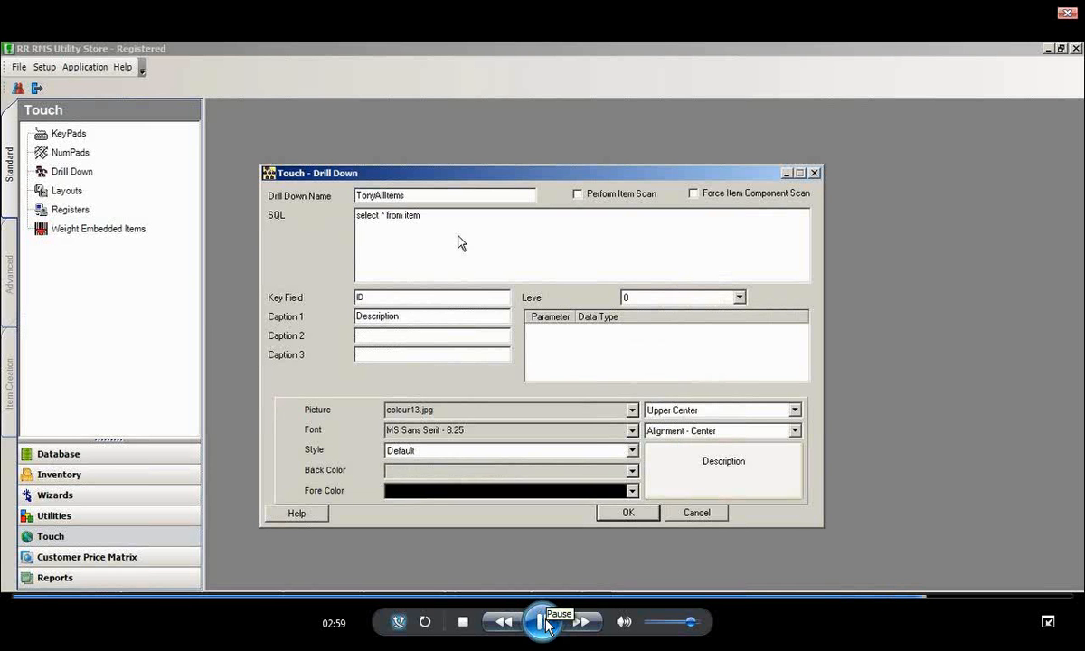
{"action": "left_click", "coordinate": [542, 621]}
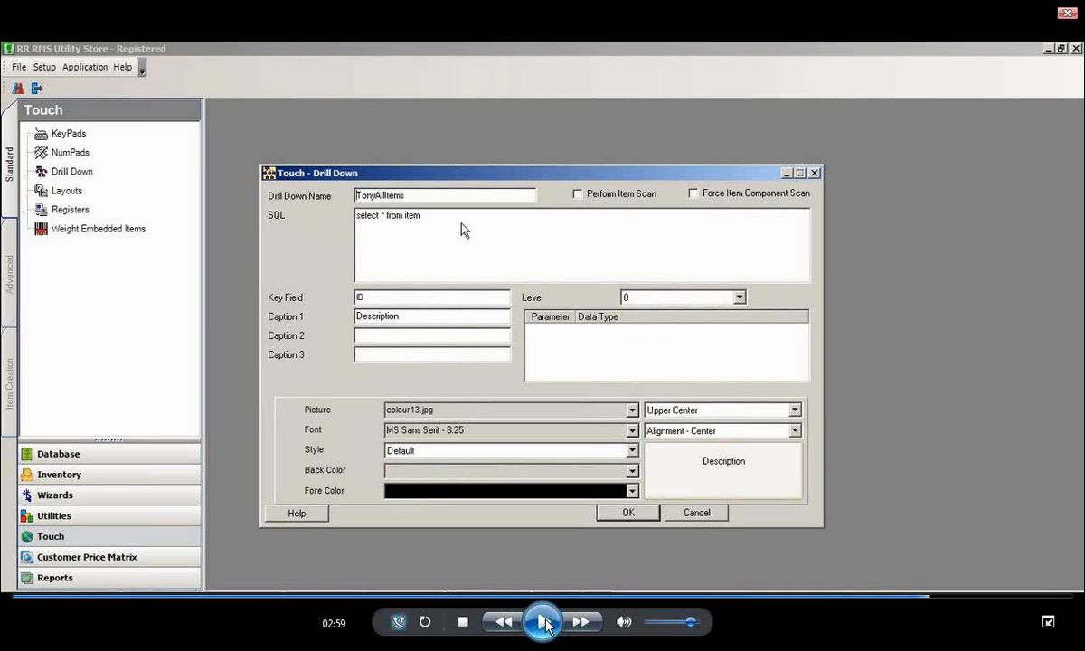